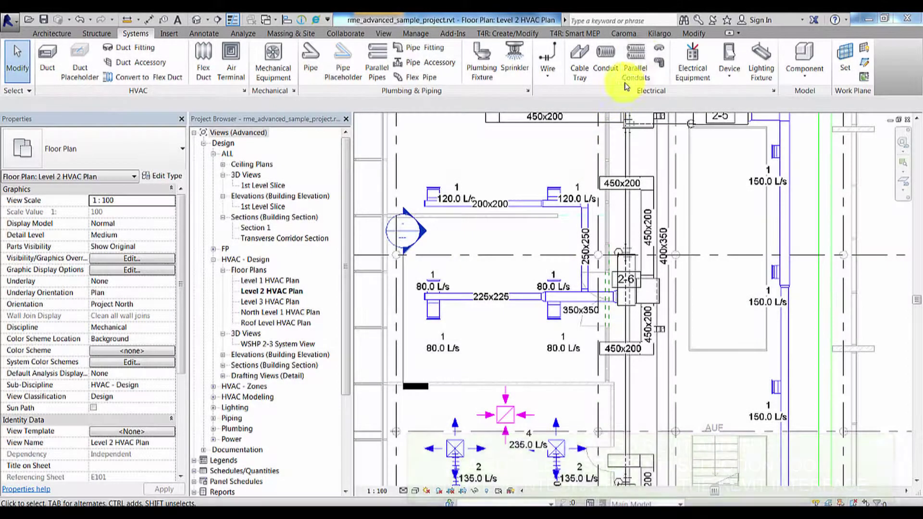
# Launch the Kilargo Products selection tool from the Kilargo ribbon tab
pyautogui.click(659, 35)
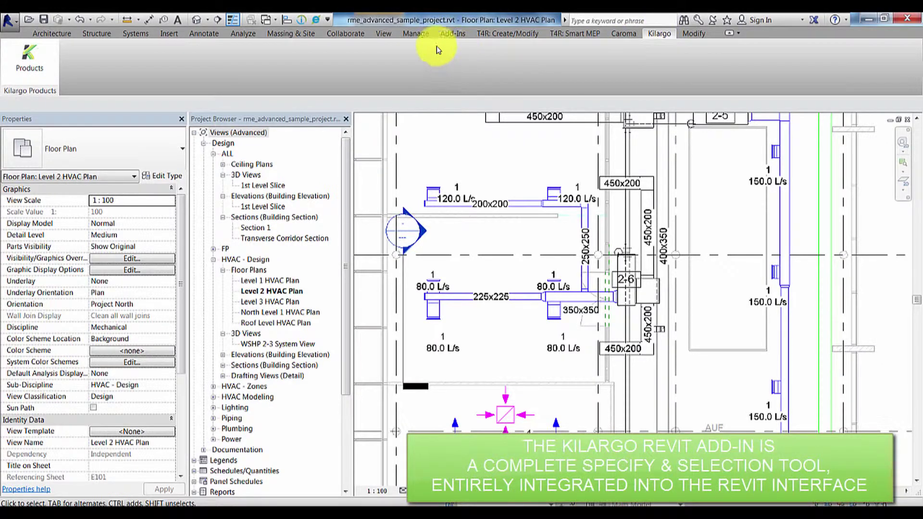
pyautogui.click(35, 58)
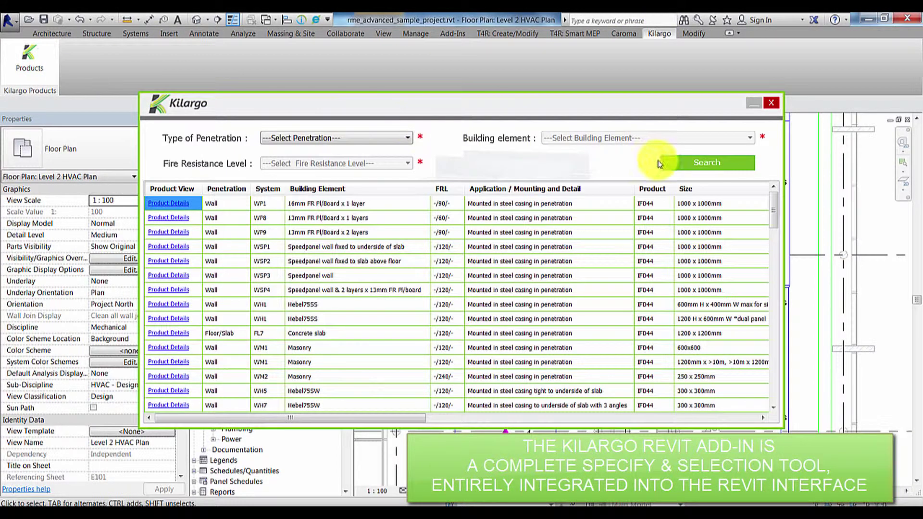
# Search for DOOR penetrations in IFD-D IN FIRECORE FIRE DOORS rated -/120/30
pyautogui.moveTo(772, 202)
pyautogui.mouseDown()
pyautogui.moveTo(785, 294)
pyautogui.moveTo(776, 213)
pyautogui.mouseUp()
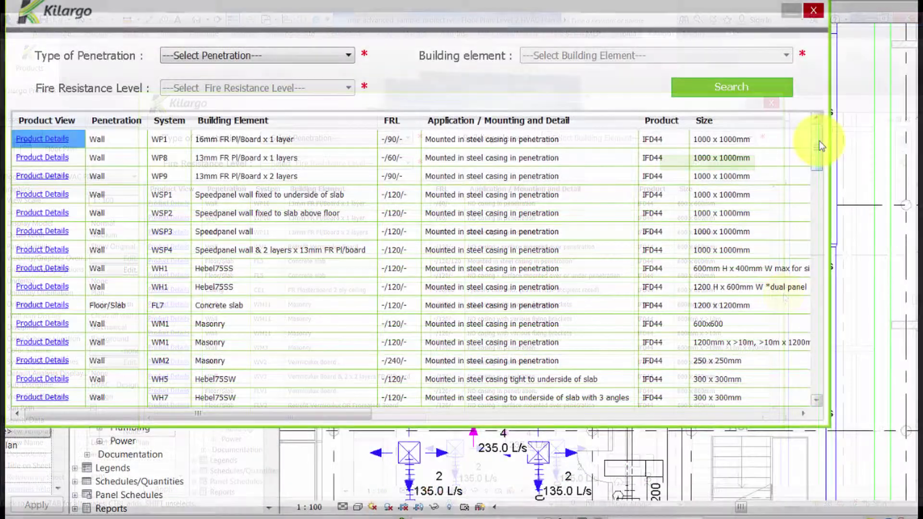
pyautogui.moveTo(820, 151); pyautogui.dragTo(815, 244)
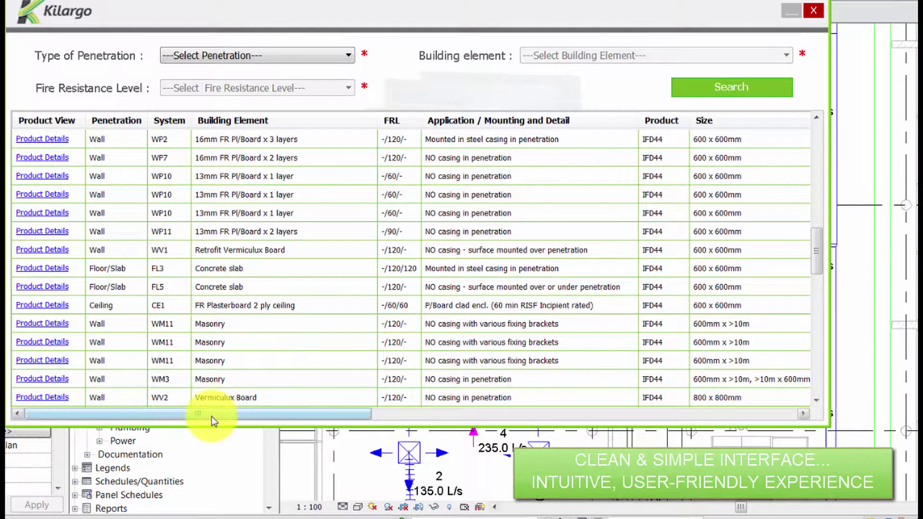
pyautogui.moveTo(211, 417); pyautogui.dragTo(478, 460)
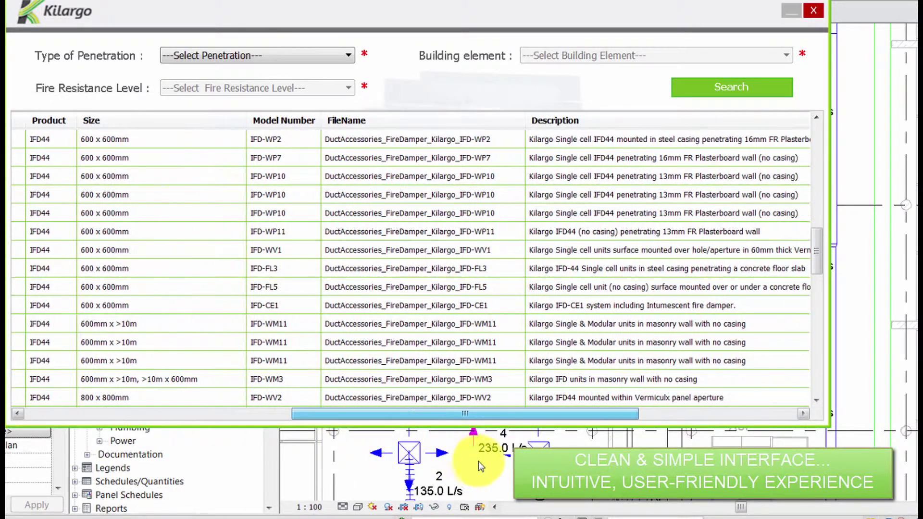
pyautogui.click(350, 55)
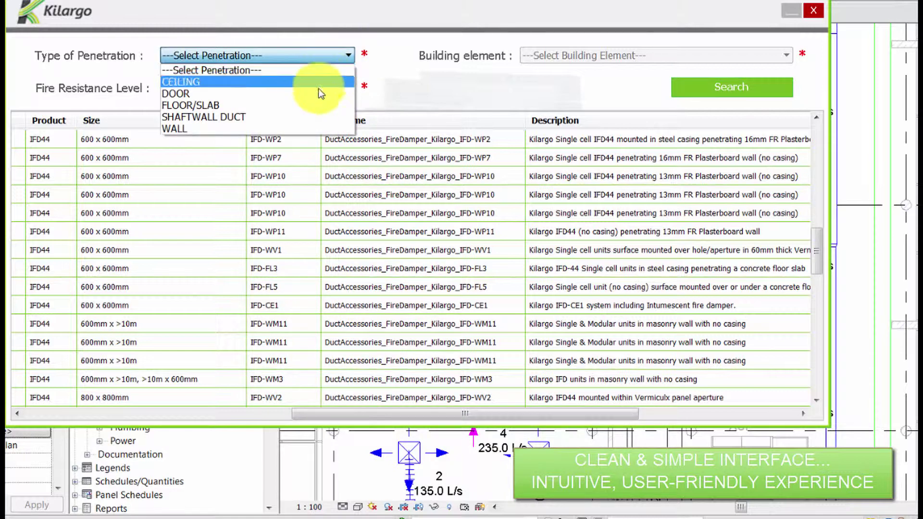
pyautogui.click(310, 97)
pyautogui.click(638, 55)
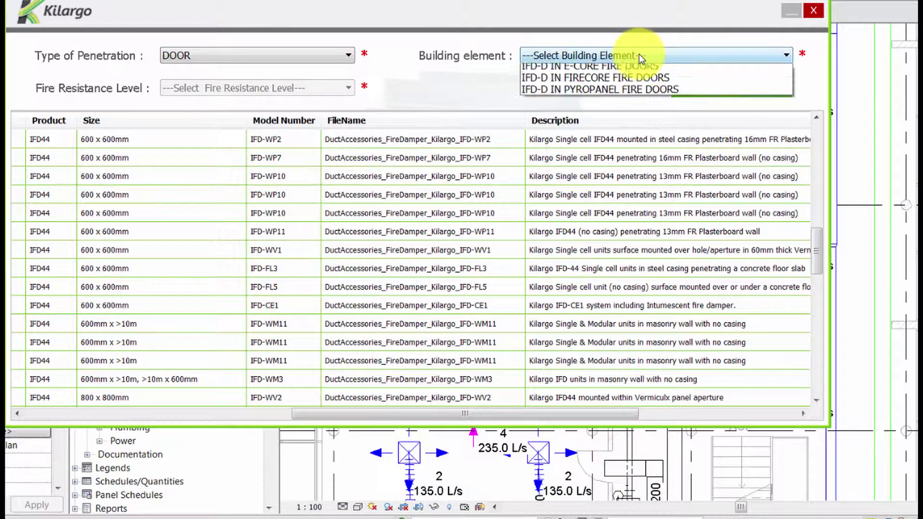
pyautogui.click(619, 94)
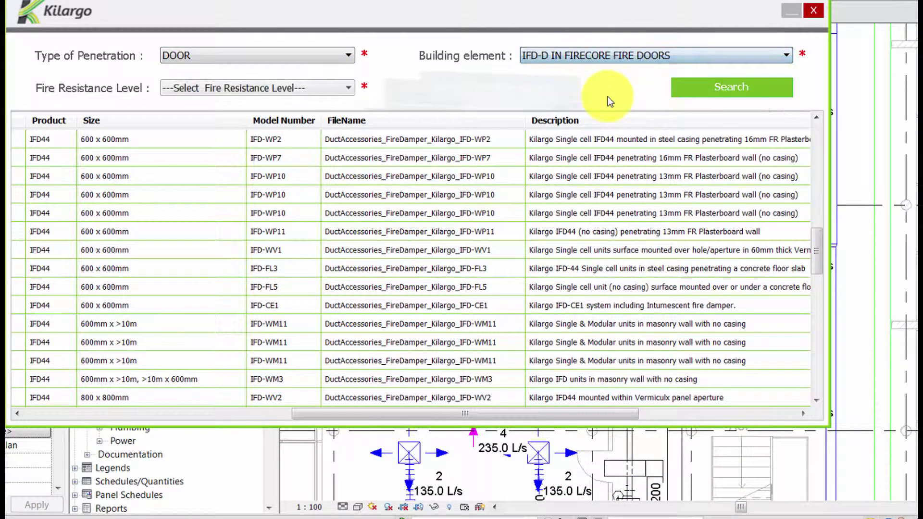
pyautogui.click(317, 87)
pyautogui.click(326, 113)
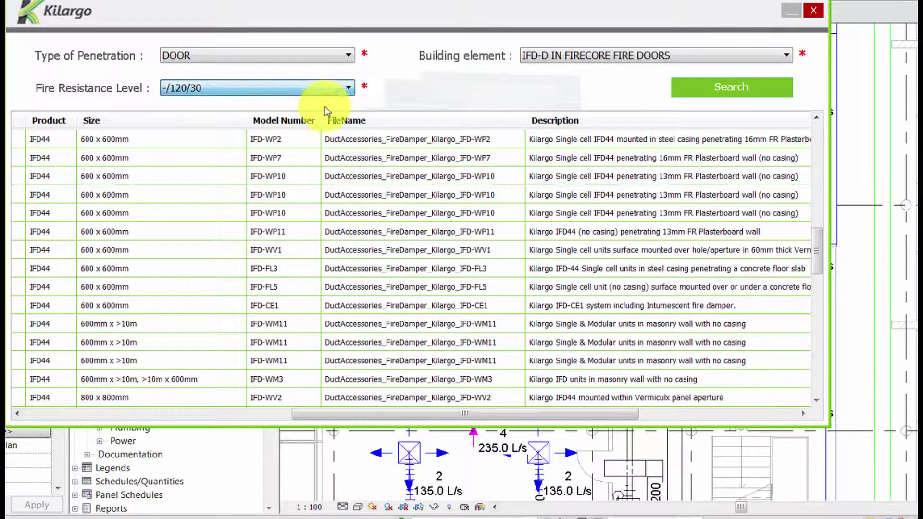
pyautogui.click(757, 88)
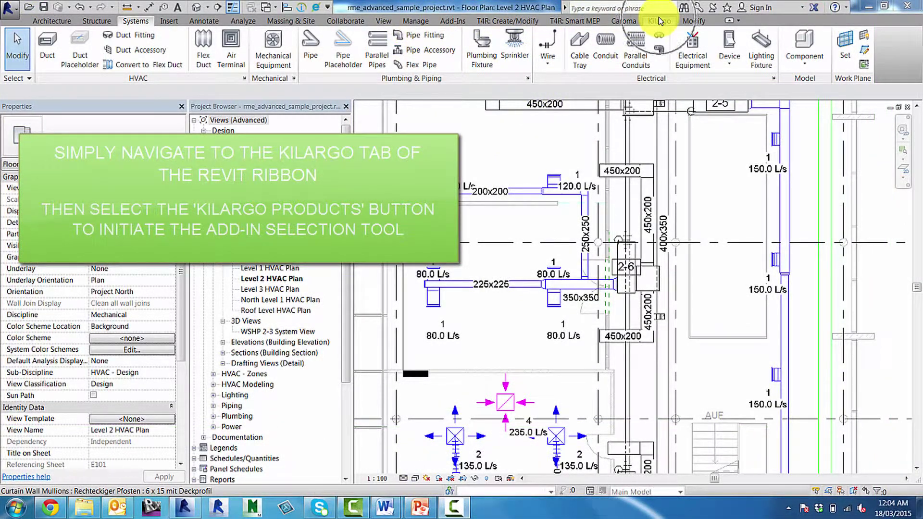
# Reopen the Kilargo Products tool from the Kilargo ribbon tab
pyautogui.click(659, 21)
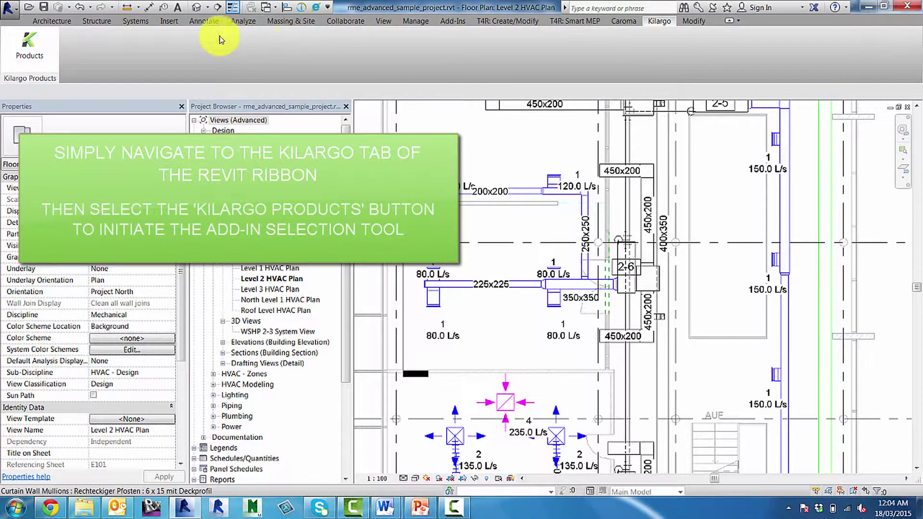
pyautogui.click(30, 47)
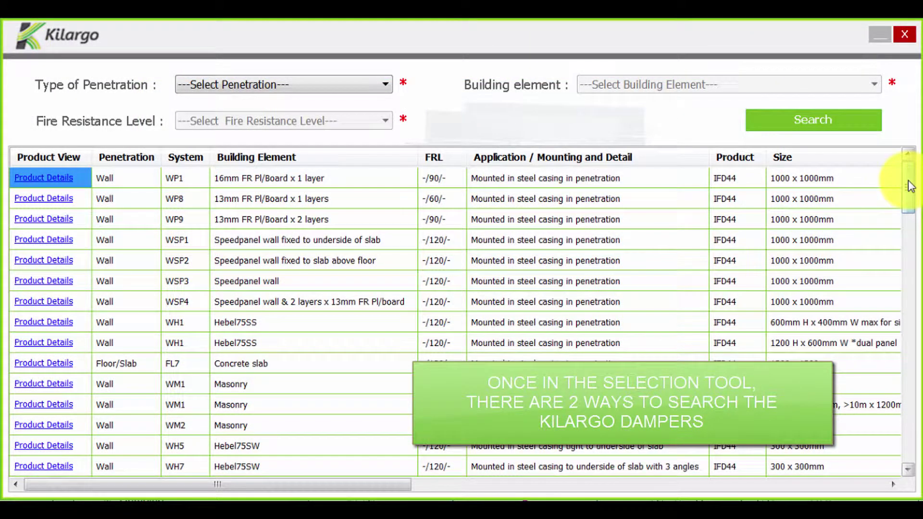
# Search for SHAFTWALL DUCT penetrations in 16MM FR PL/BOARD X 2 LAYERS at -/120/-
pyautogui.moveTo(910, 189); pyautogui.dragTo(913, 438)
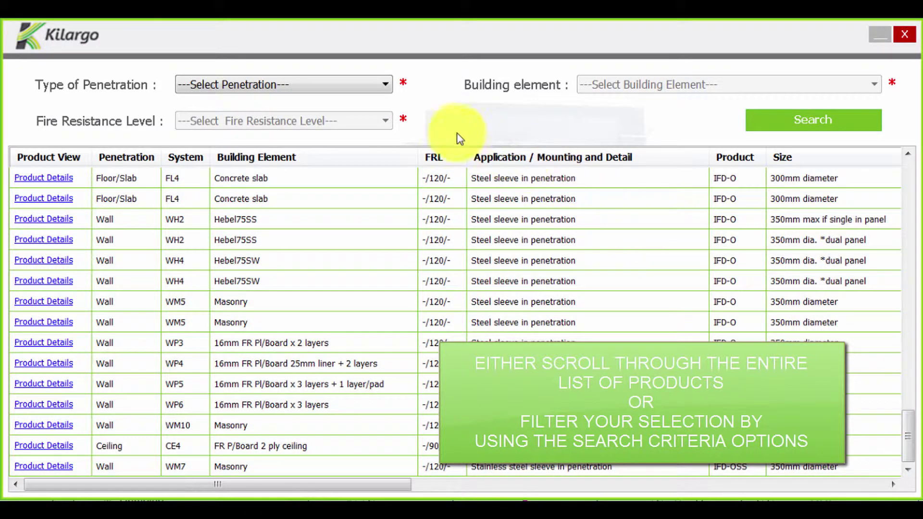
pyautogui.click(386, 86)
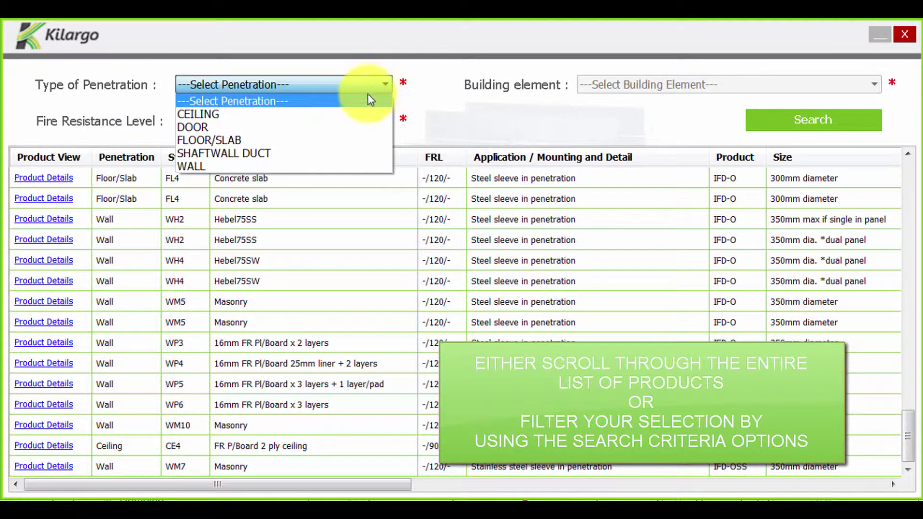
pyautogui.click(313, 153)
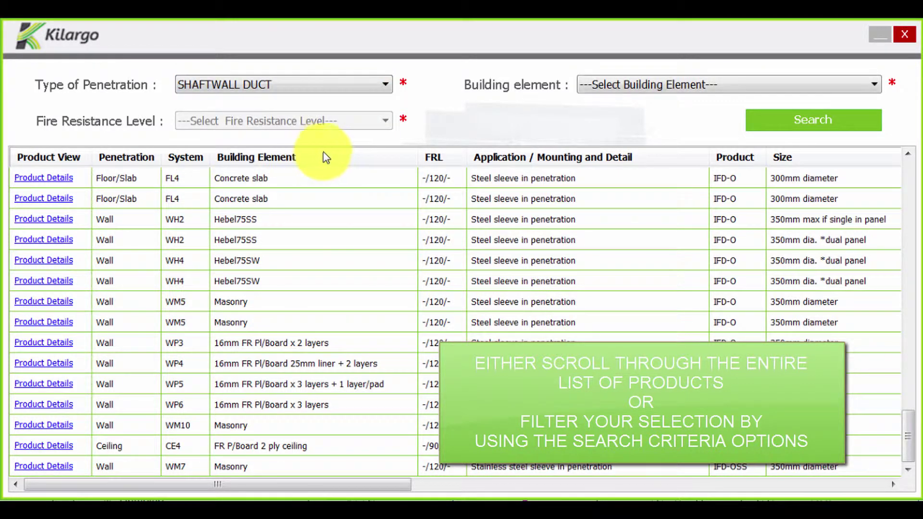
pyautogui.click(875, 86)
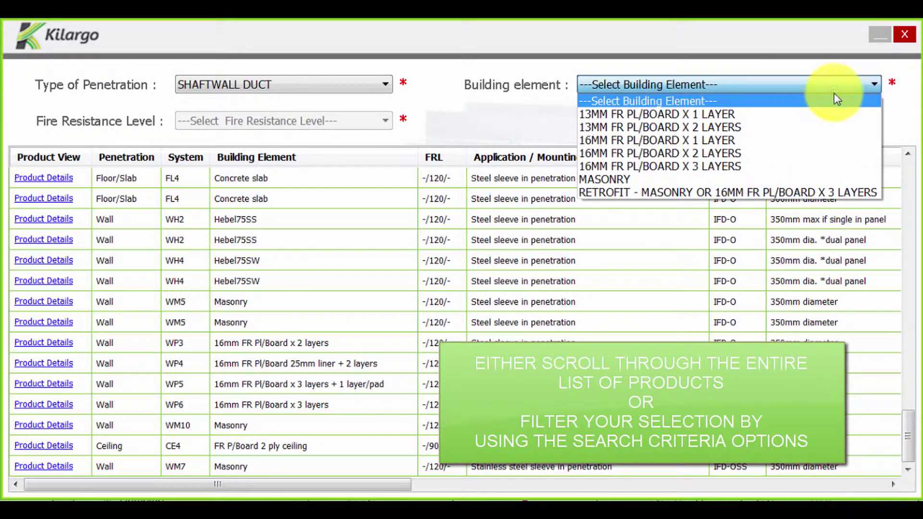
pyautogui.click(685, 154)
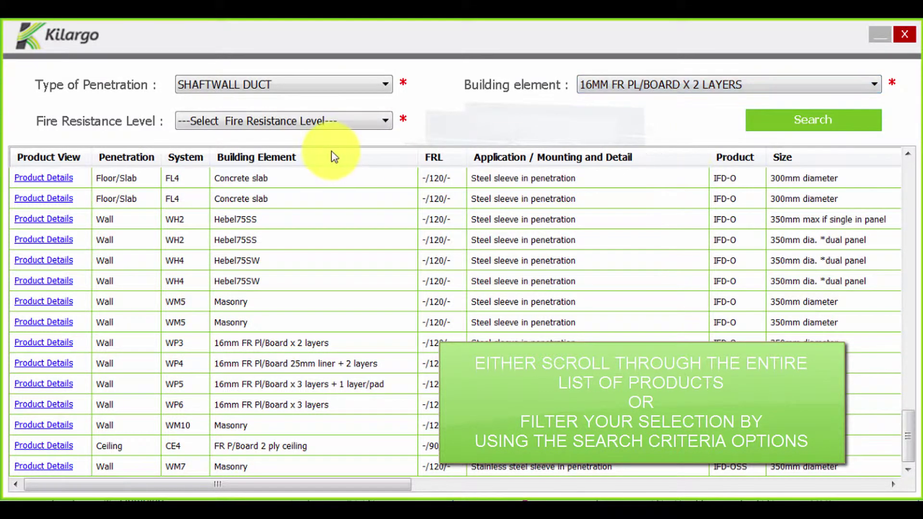
pyautogui.click(387, 124)
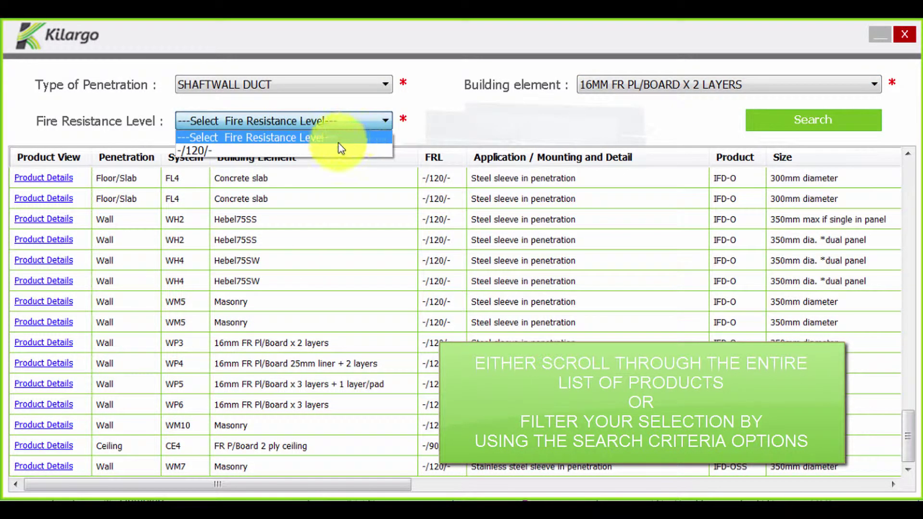
pyautogui.click(327, 151)
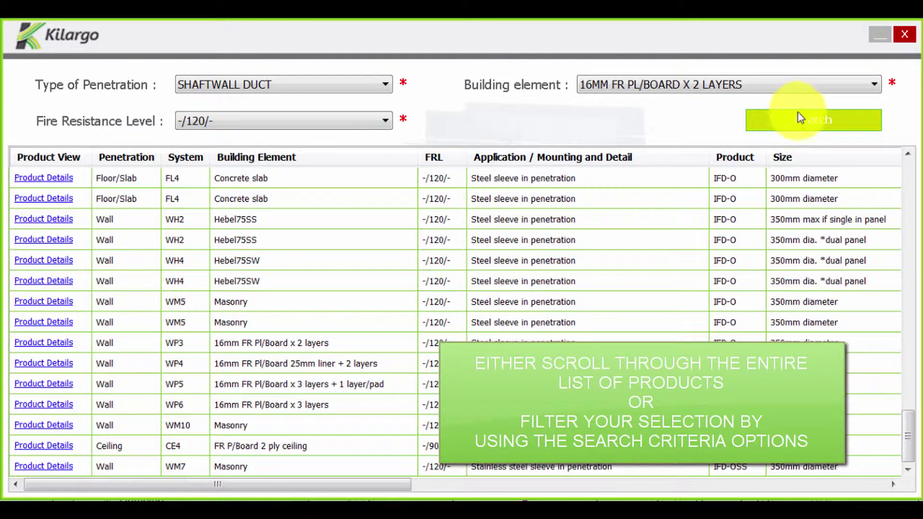
pyautogui.click(819, 127)
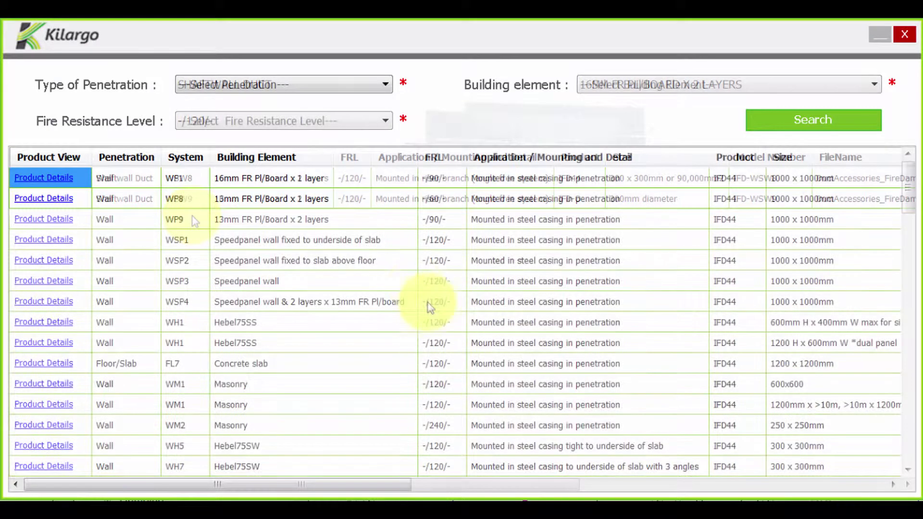
# Search WALL penetrations in 13MM FR PL/BOARD X 1 LAYER at -/60/-, then inspect a result
pyautogui.click(387, 87)
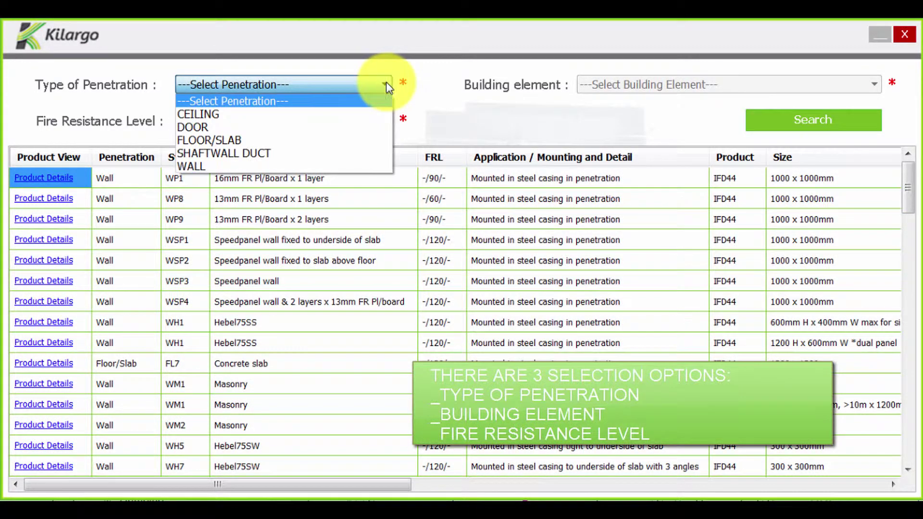
pyautogui.click(262, 167)
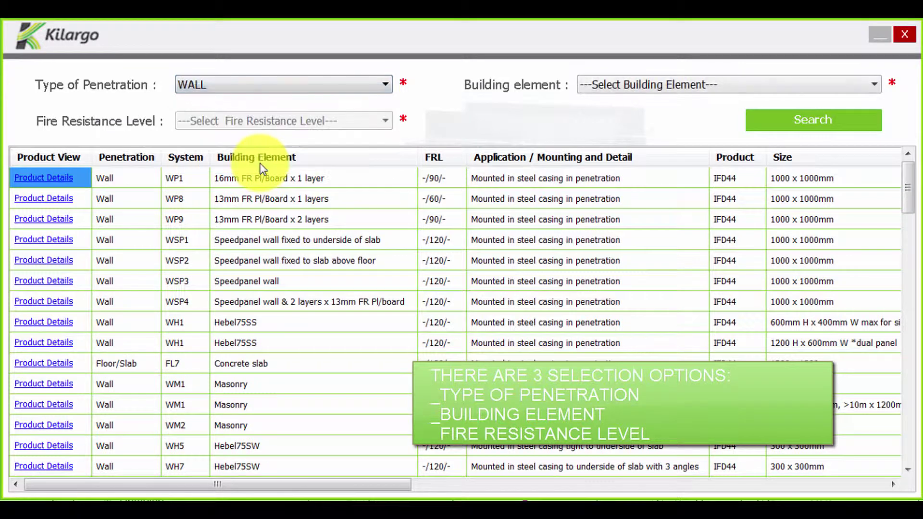
pyautogui.click(875, 85)
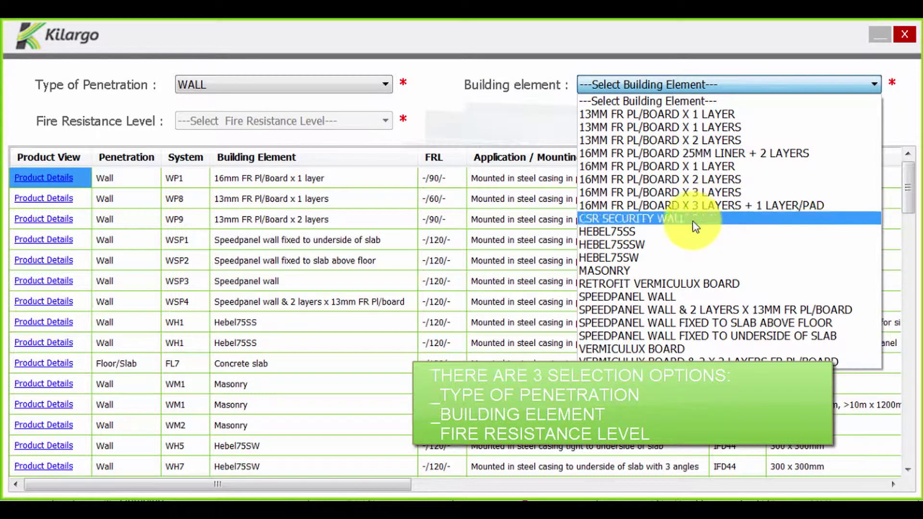
pyautogui.click(637, 272)
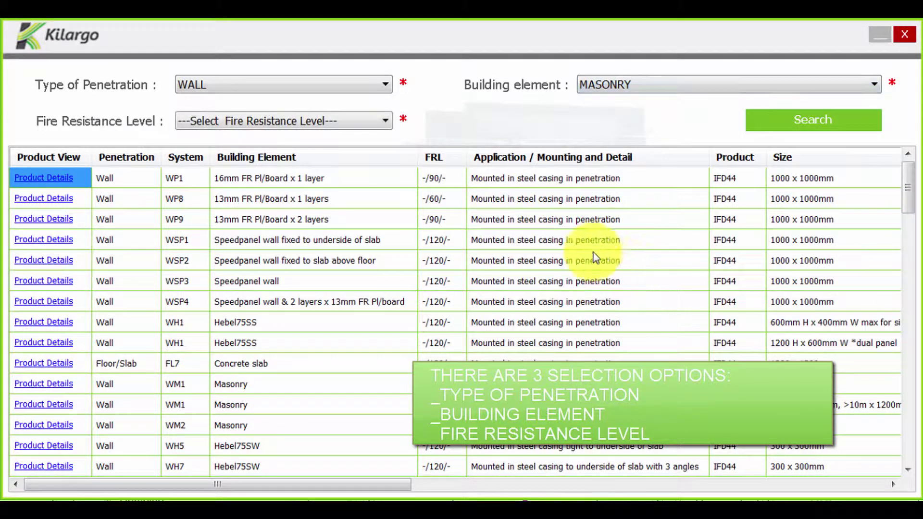
pyautogui.click(385, 122)
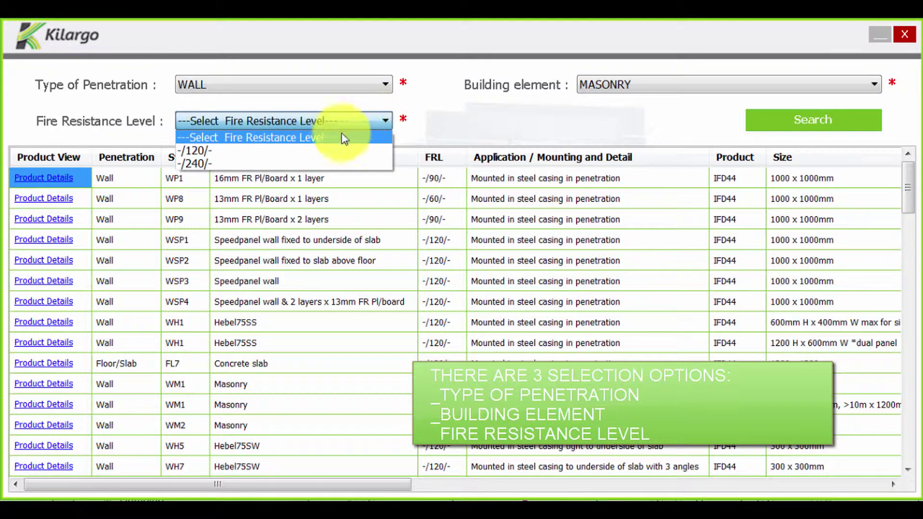
pyautogui.click(260, 164)
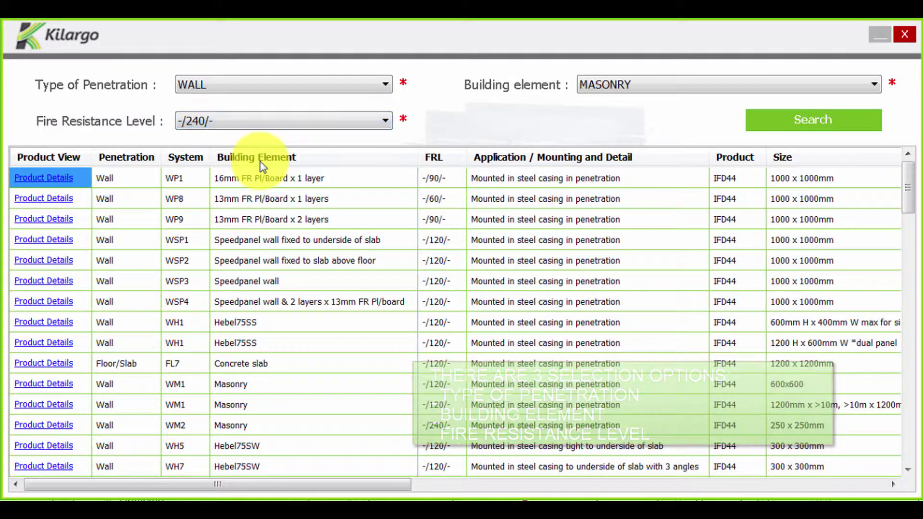
pyautogui.click(816, 129)
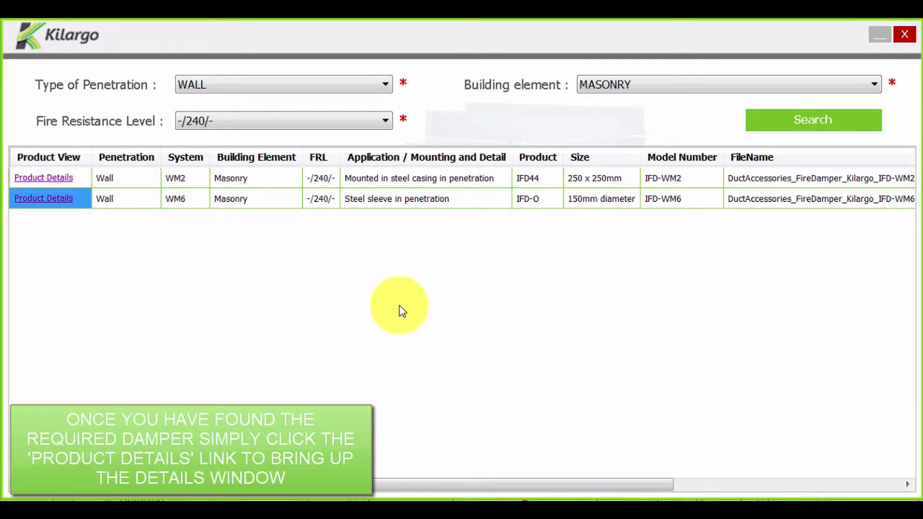
pyautogui.click(32, 181)
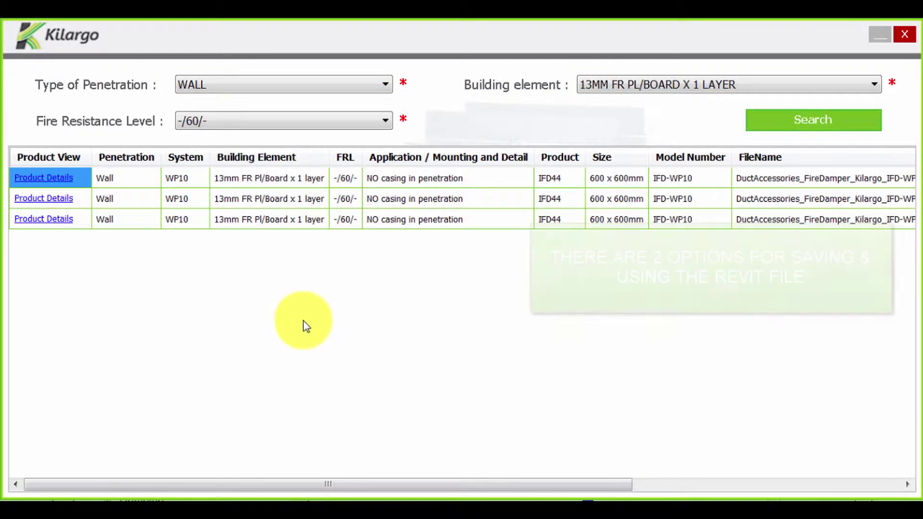
# Save the IFD-WP10 .rfa to the Kilargo Content library, then download it into the project
pyautogui.click(55, 182)
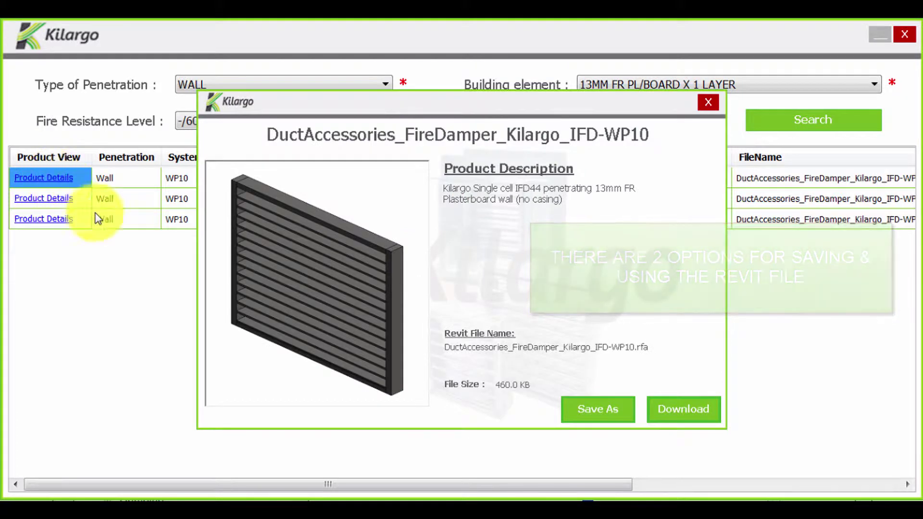
pyautogui.click(601, 411)
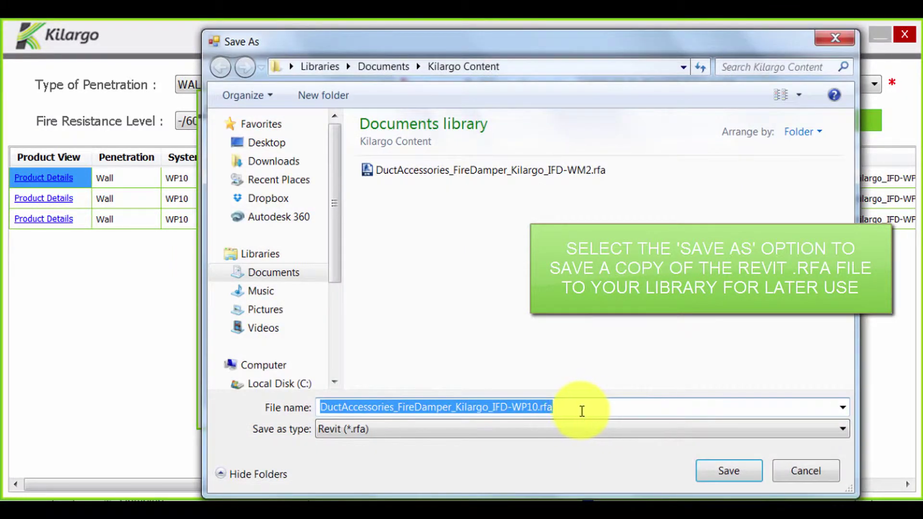
pyautogui.click(567, 401)
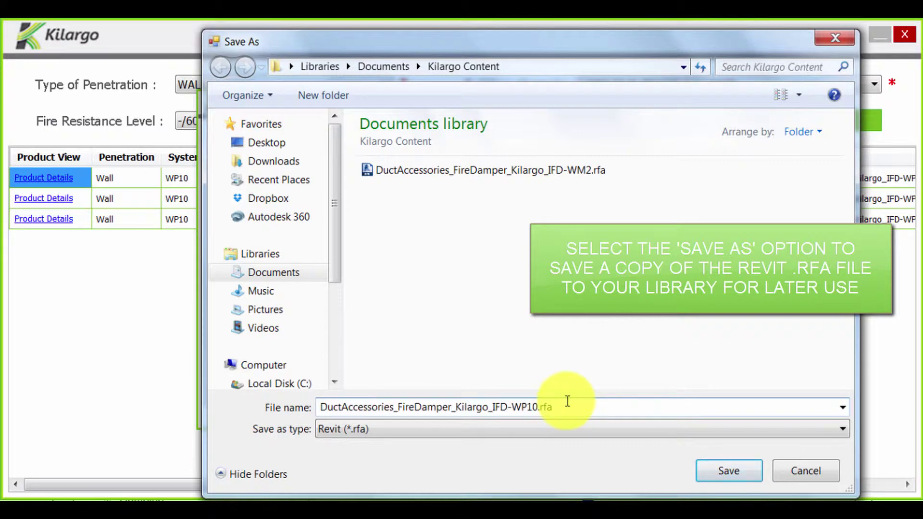
pyautogui.click(749, 476)
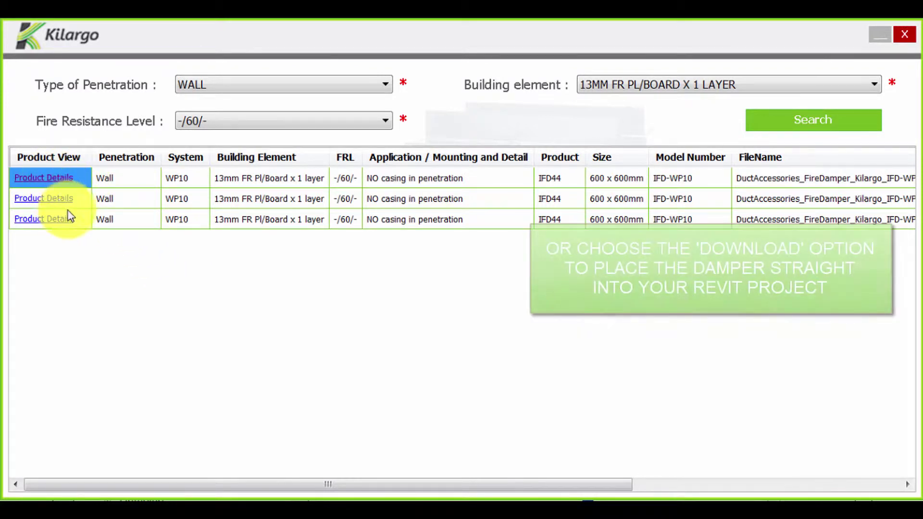
pyautogui.click(64, 180)
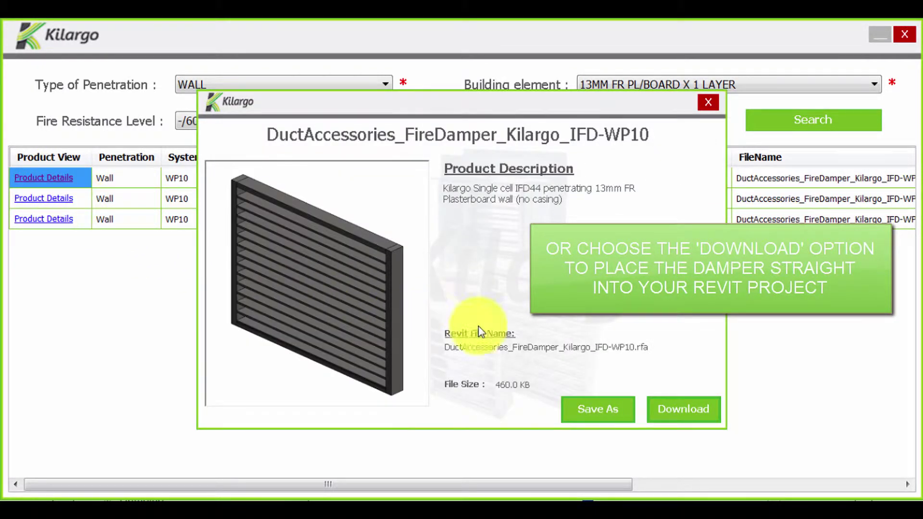
pyautogui.click(684, 411)
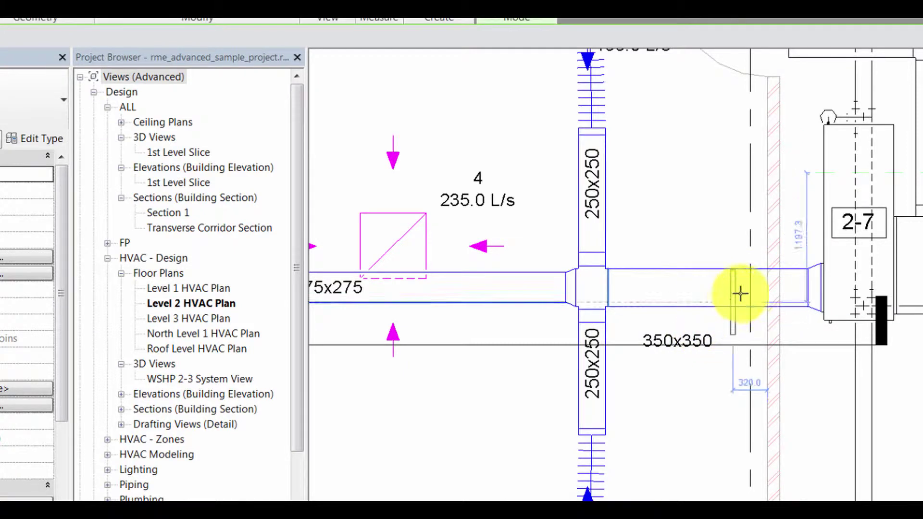
# Place the IFD-WP10 damper on the 350x350 duct at the wall
pyautogui.click(774, 287)
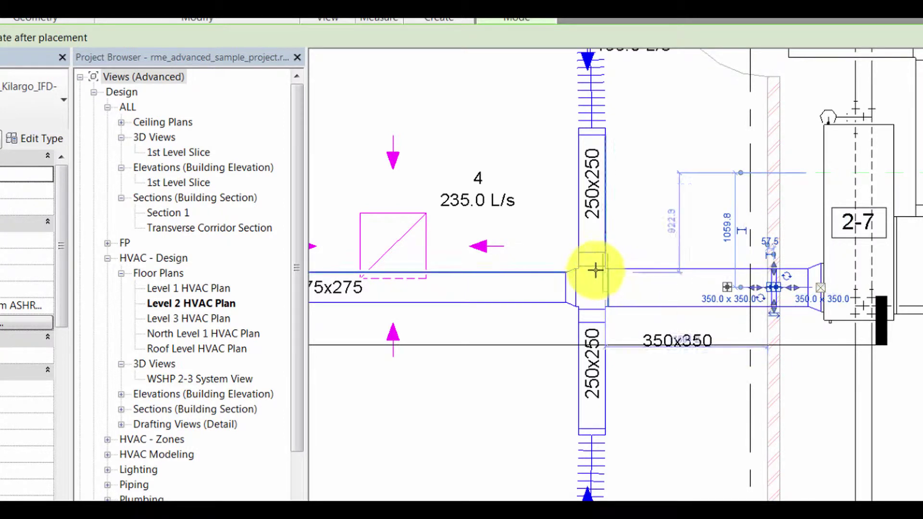
pyautogui.press('Escape')
pyautogui.press('Escape')
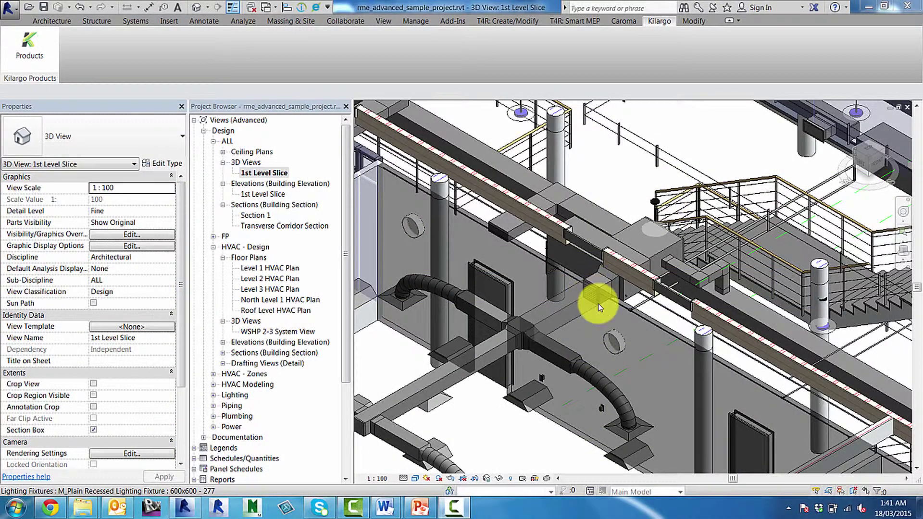
# Zoom, pan and orbit around the placed IFD-WP10 damper to check it sits in the duct
pyautogui.scroll(2, 598, 304)
pyautogui.scroll(2, 572, 322)
pyautogui.scroll(2, 576, 326)
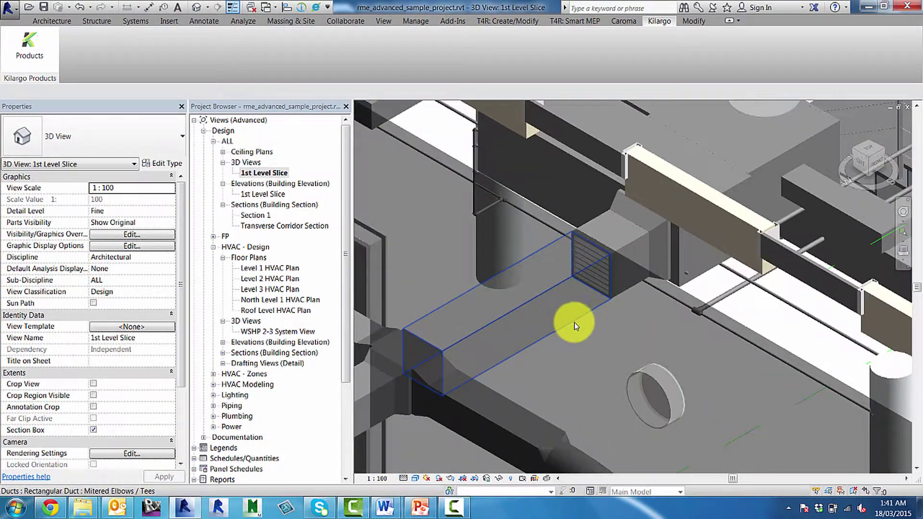
pyautogui.scroll(2, 587, 320)
pyautogui.scroll(2, 599, 314)
pyautogui.moveTo(599, 316); pyautogui.dragTo(648, 356, button='middle')
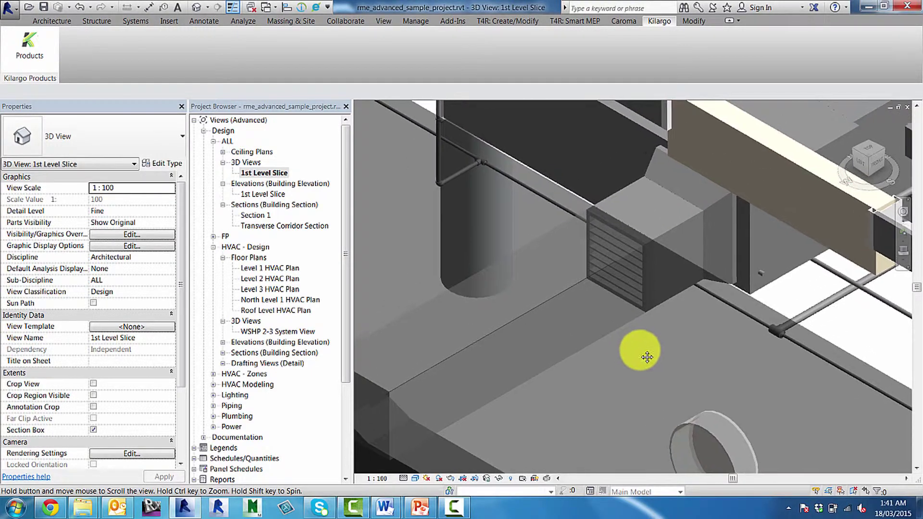
pyautogui.click(650, 281)
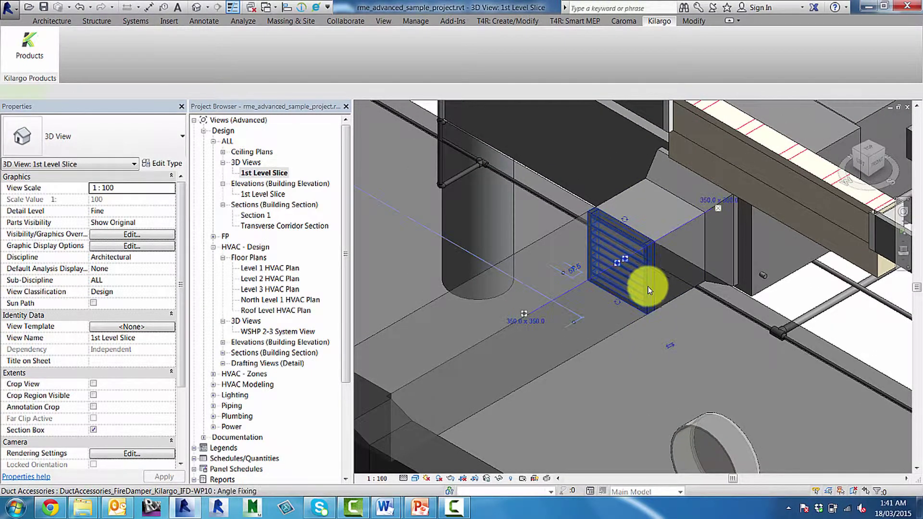
pyautogui.moveTo(696, 377)
pyautogui.keyDown('shift'); pyautogui.mouseDown(button='middle')
pyautogui.moveTo(721, 376)
pyautogui.moveTo(723, 364)
pyautogui.mouseUp(button='middle'); pyautogui.keyUp('shift')
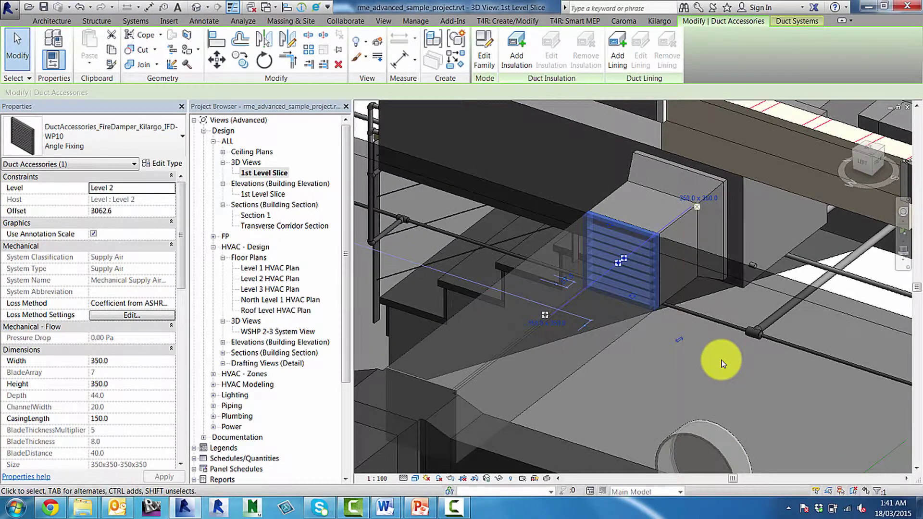
pyautogui.press('Escape')
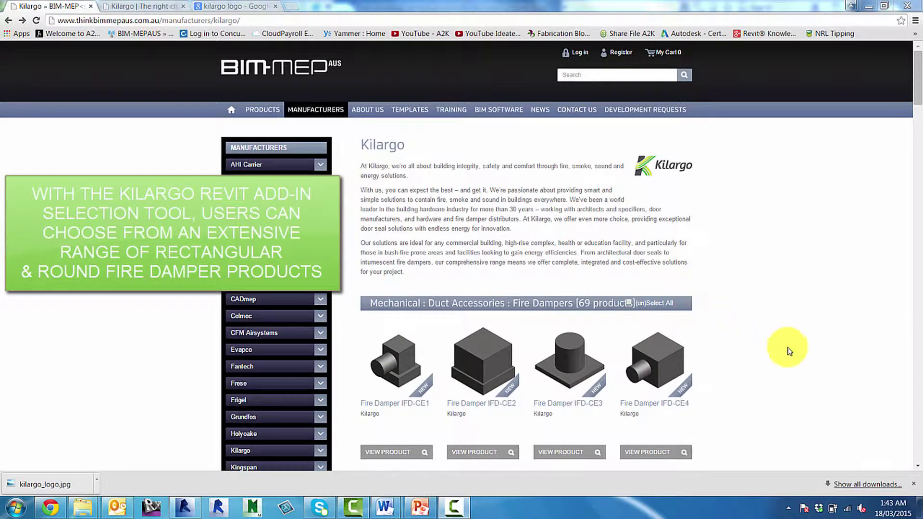
# Page down the Kilargo fire damper catalogue from IFD-CE1 to the last product, IFD-WV3
pyautogui.click(919, 462)
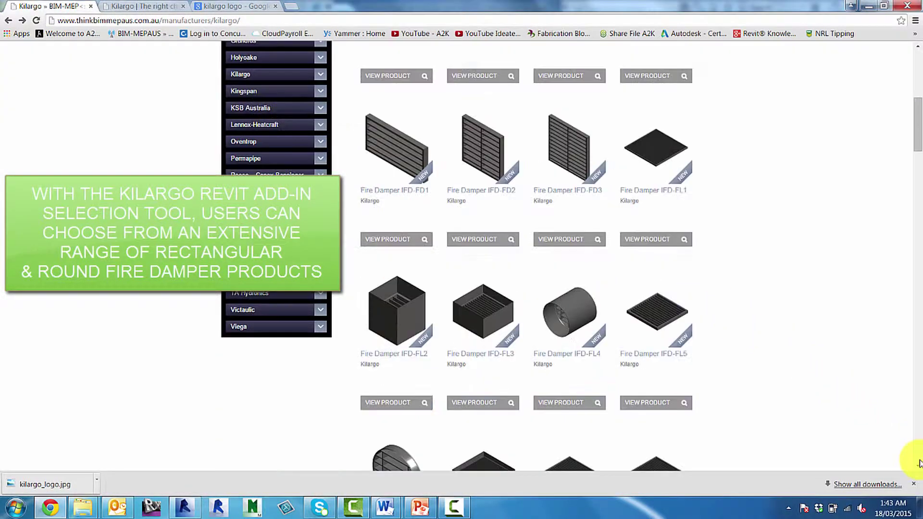
pyautogui.click(920, 462)
pyautogui.click(919, 462)
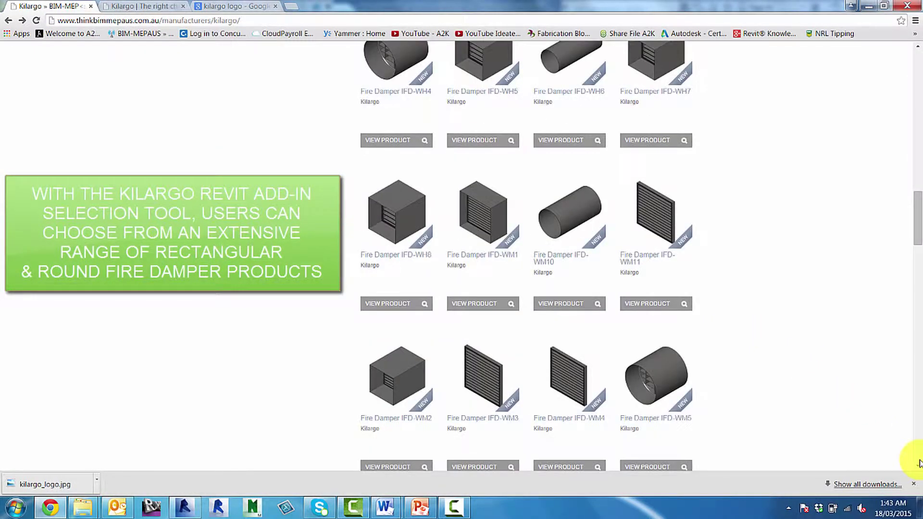
pyautogui.click(920, 463)
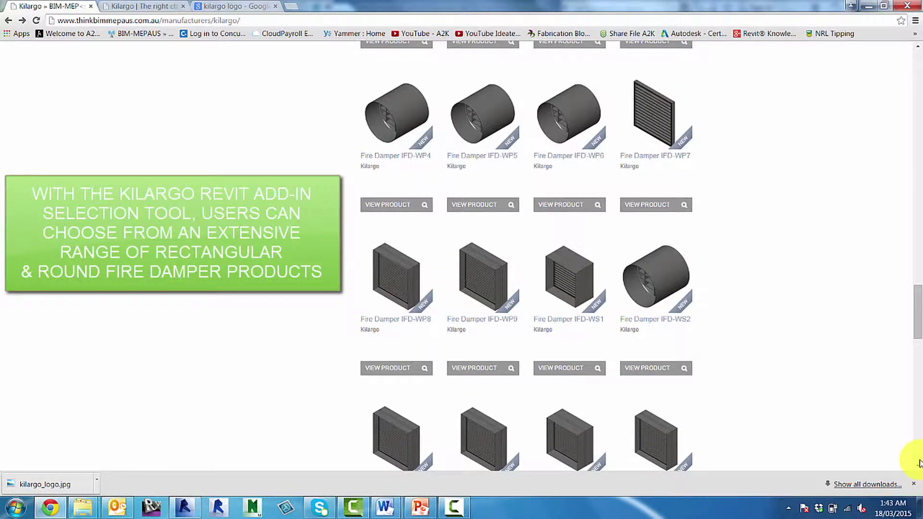
pyautogui.click(920, 463)
pyautogui.click(919, 463)
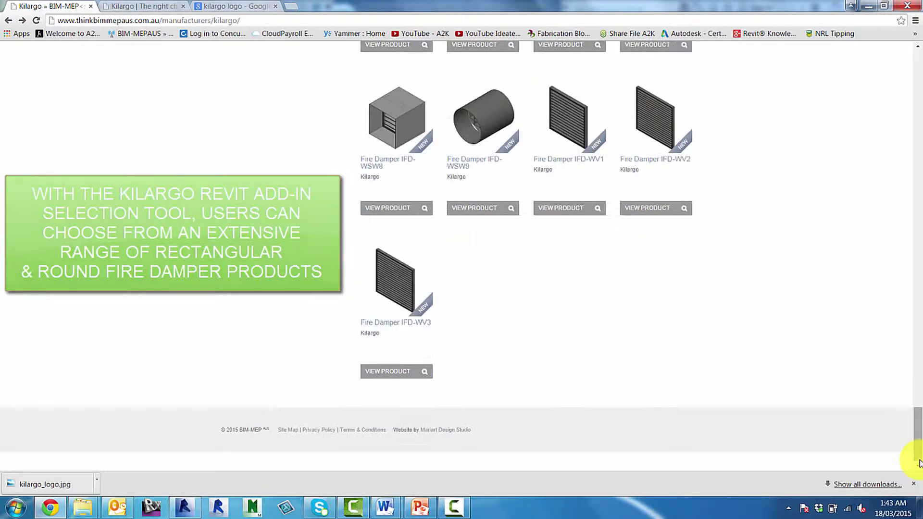